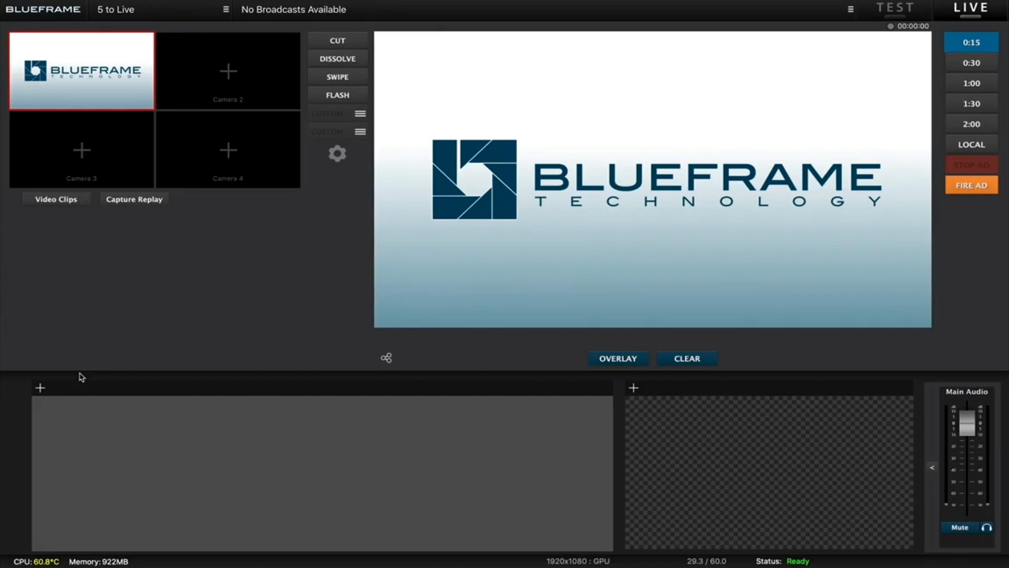
Step: Open the Image Overlay Queue control panel from the saved overlays
left_click(40, 389)
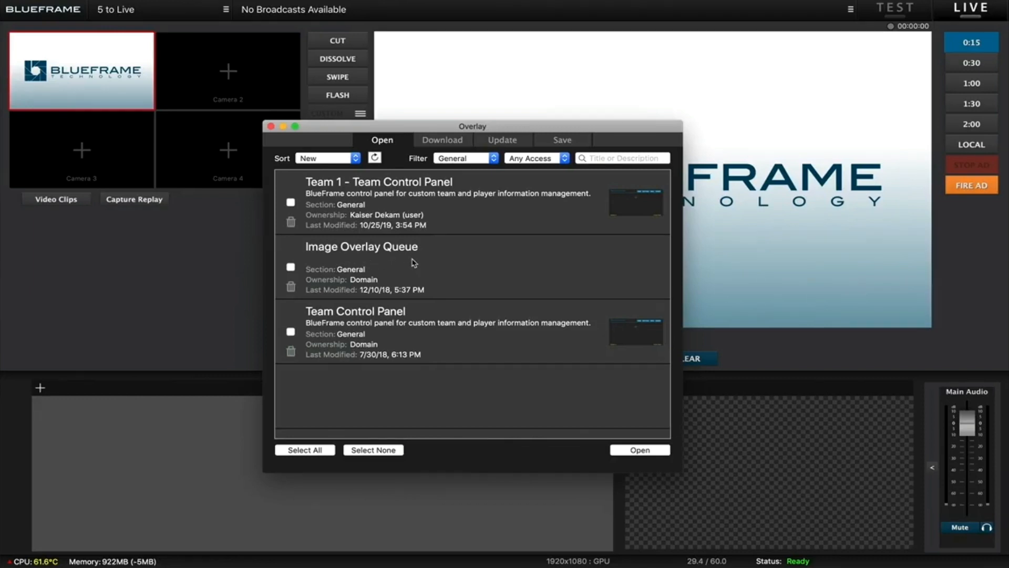
left_click(290, 268)
left_click(630, 452)
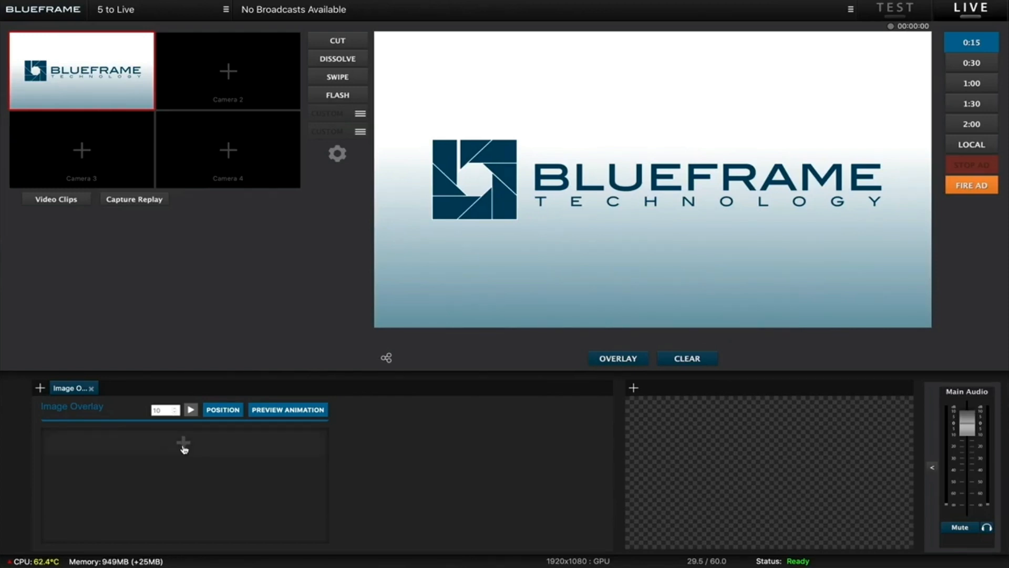
Step: Add the transparent BlueFrame logo PNG from Downloads to the image queue as a custom image
left_click(183, 446)
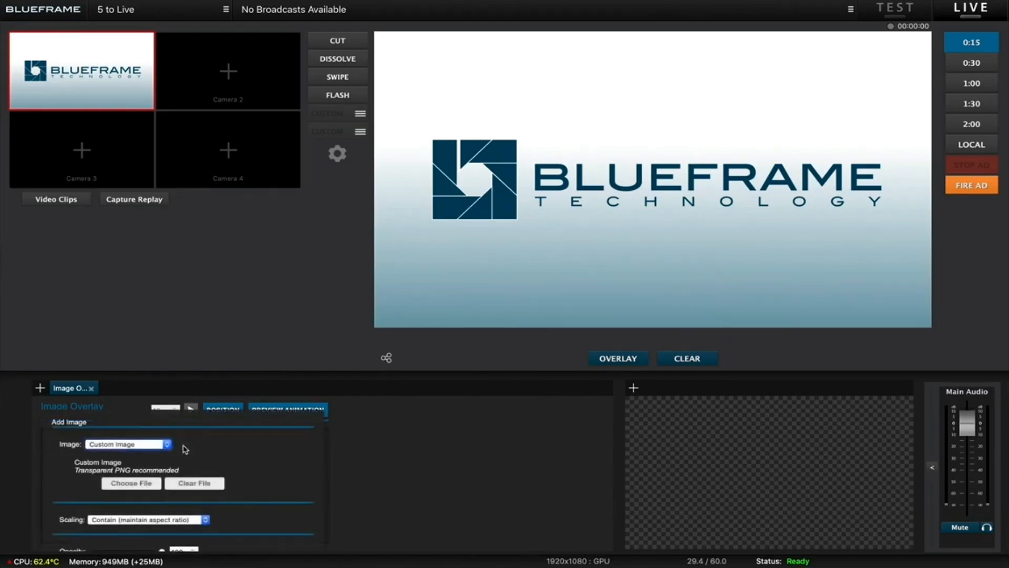
scroll(183, 449, "down", 1)
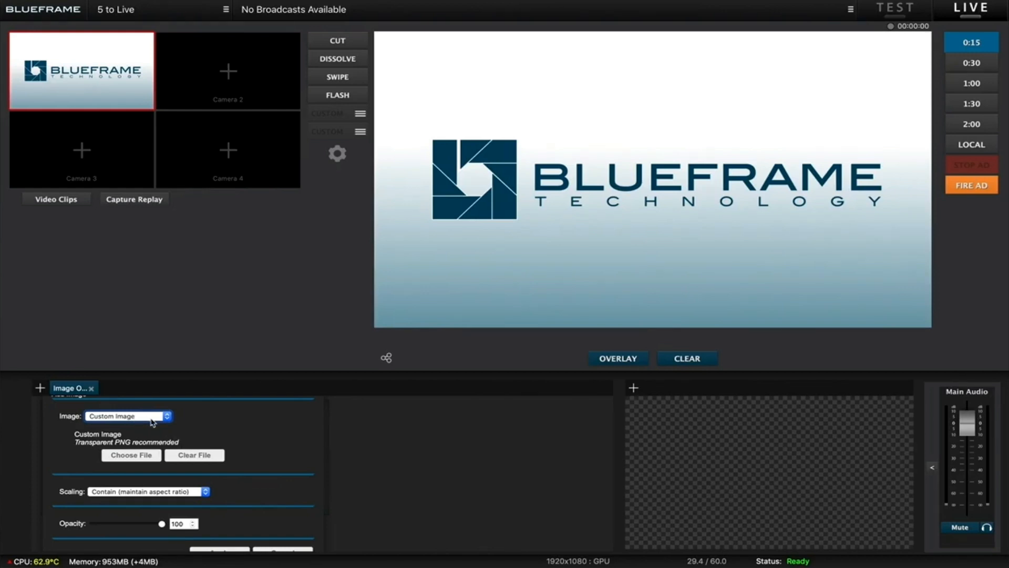
left_click(152, 420)
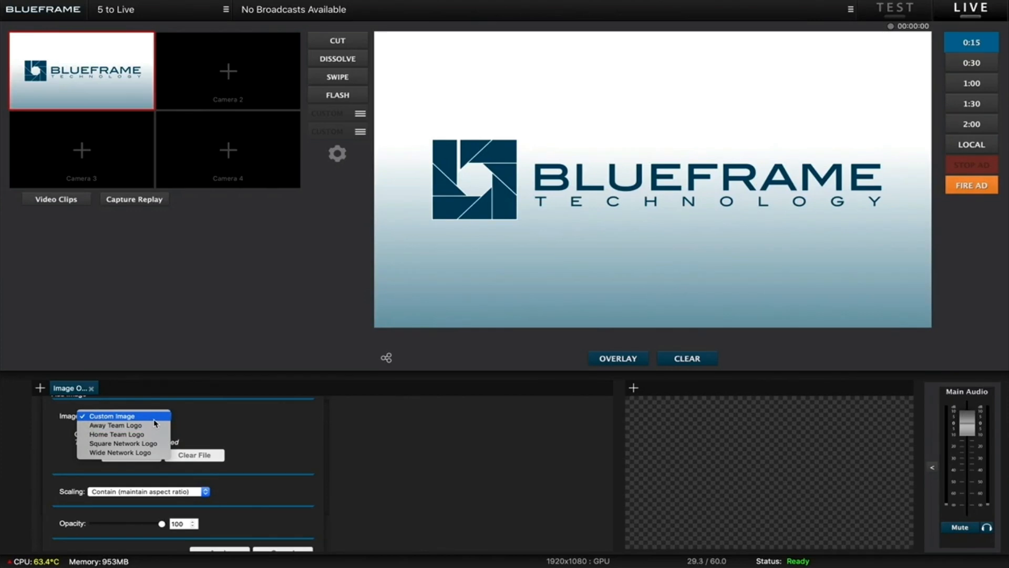
left_click(153, 416)
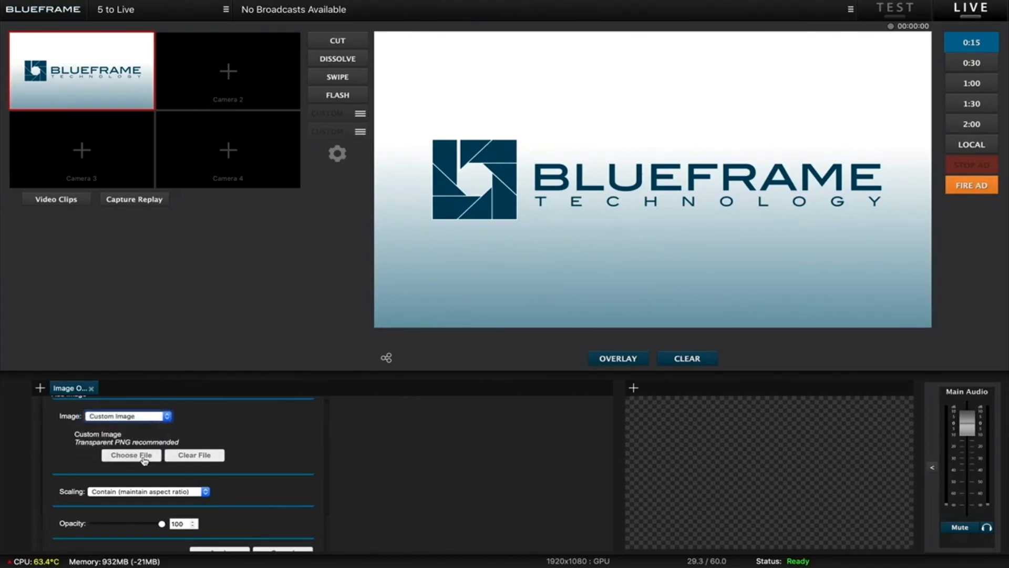
left_click(144, 460)
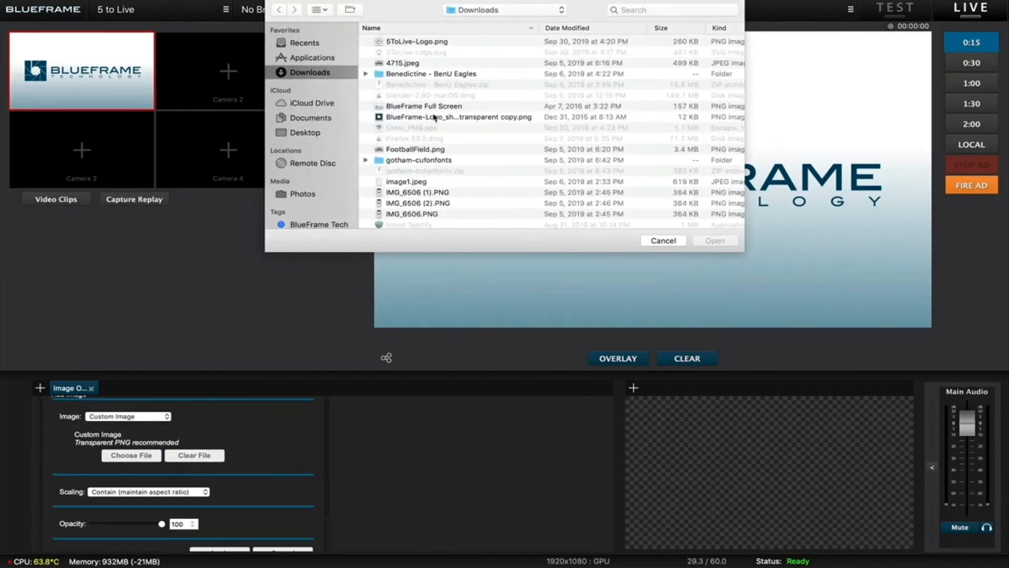
left_click(434, 117)
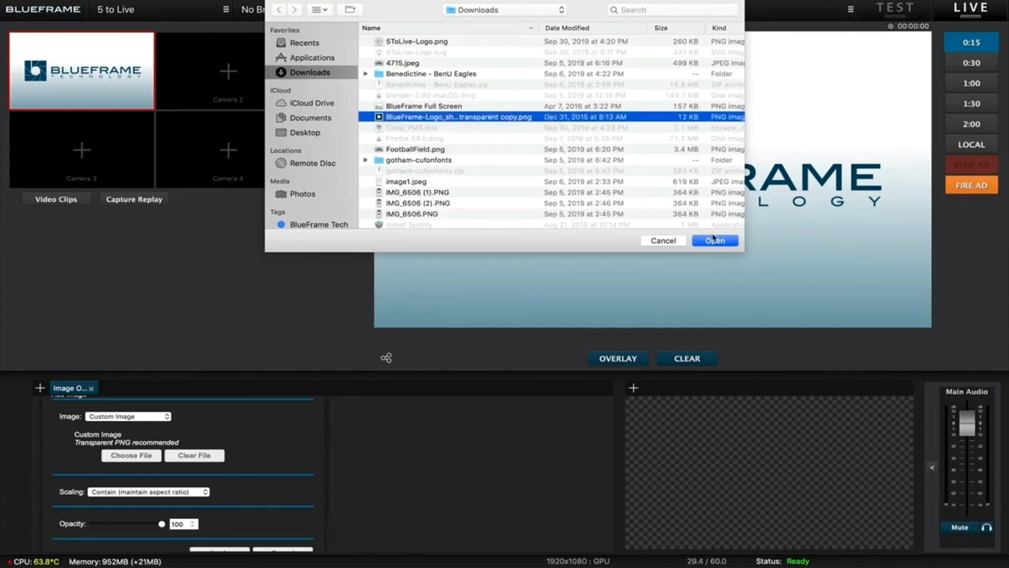
left_click(714, 240)
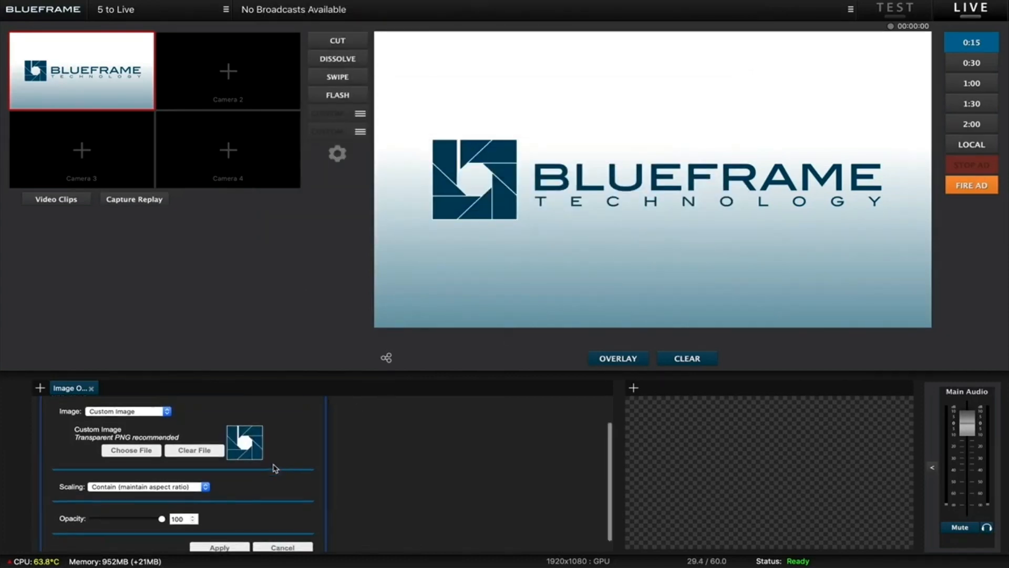
scroll(274, 468, "down", 1)
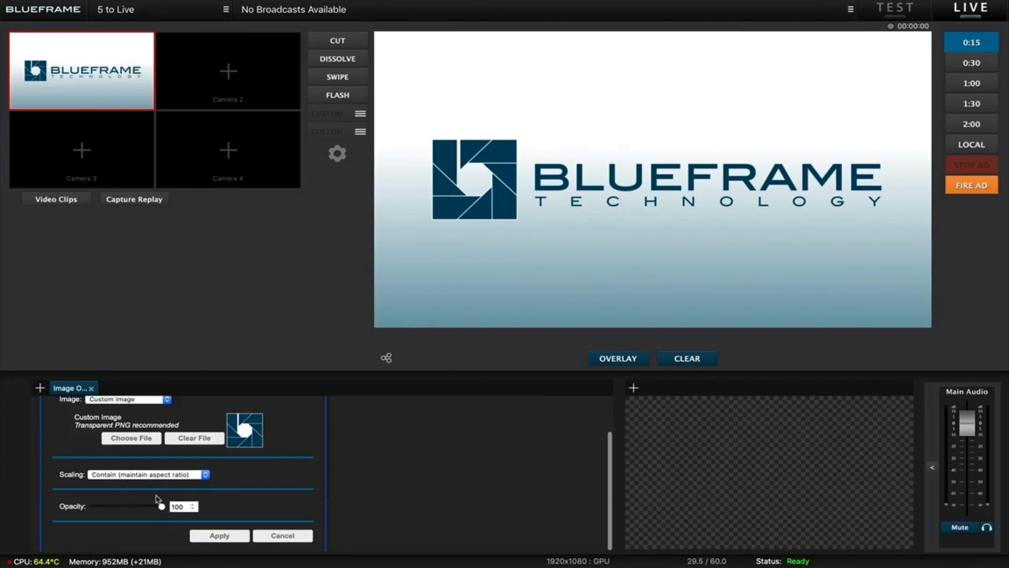
left_click(221, 538)
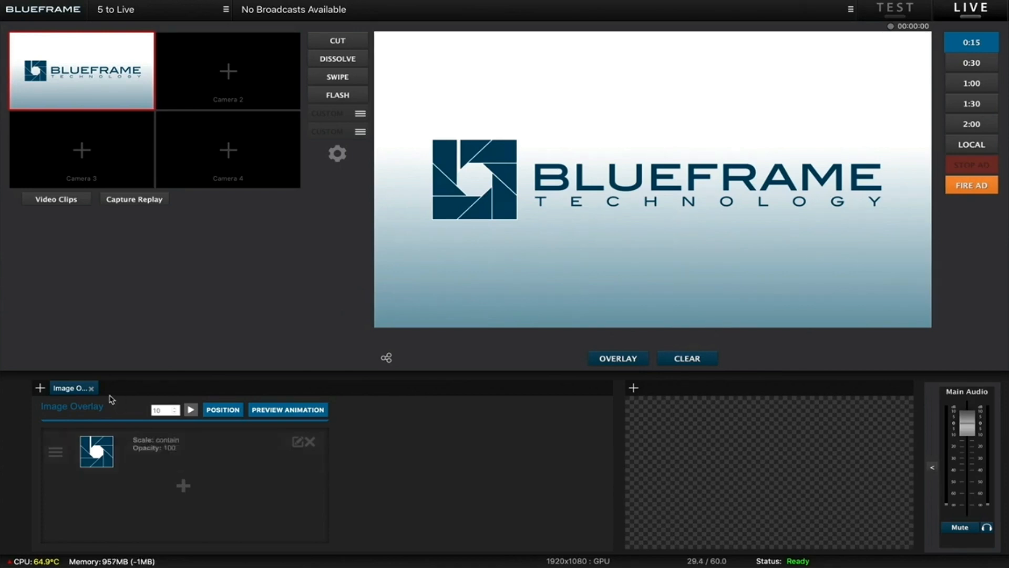
Step: Load the Image Overlay panel into the overlay preview area and display the BlueFrame logo in it
left_click_drag(66, 389, 701, 388)
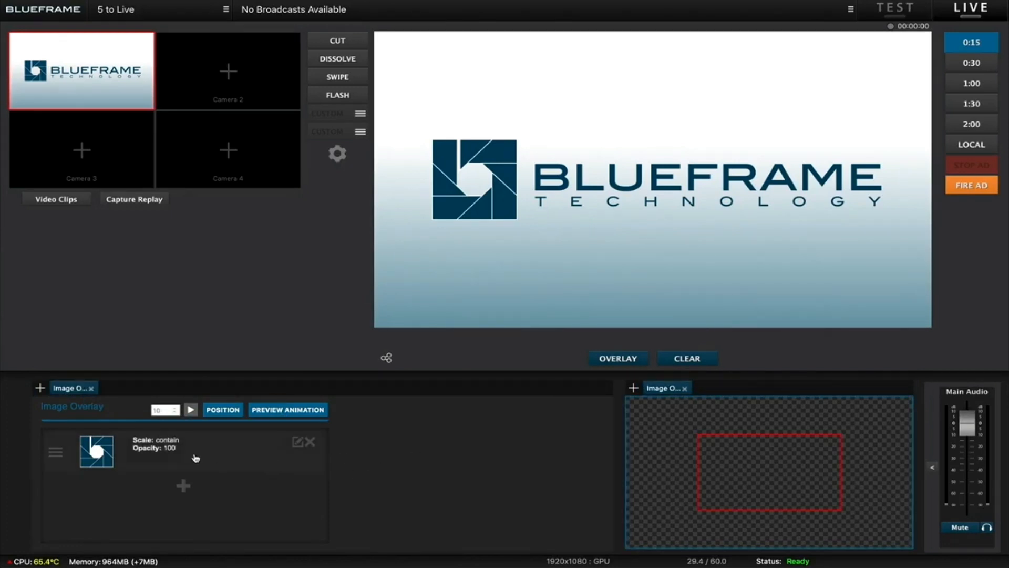
left_click(167, 453)
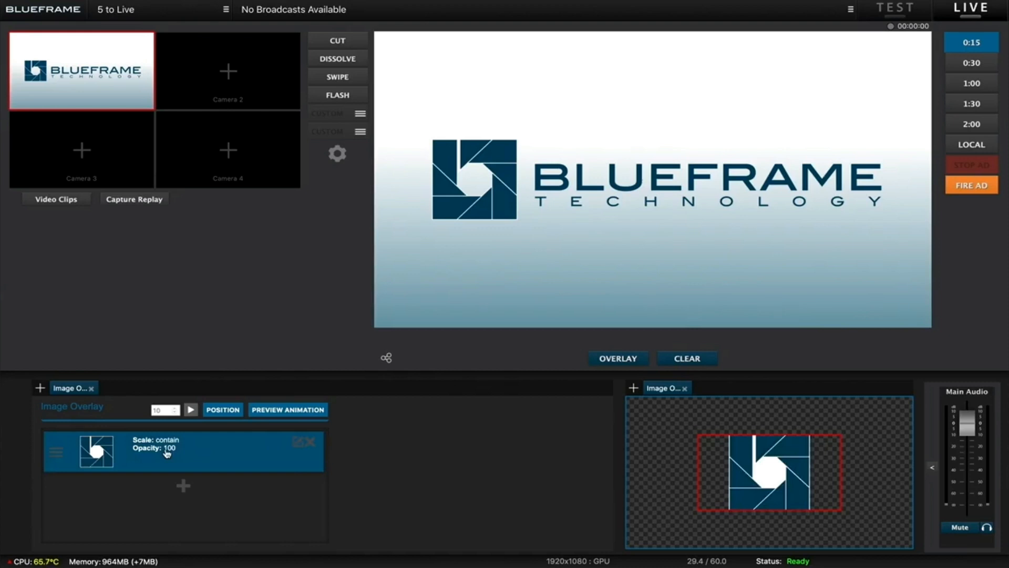
Step: Try a custom logo position of 238 left and 90 top, and switch the positioning to Watermark
left_click(225, 414)
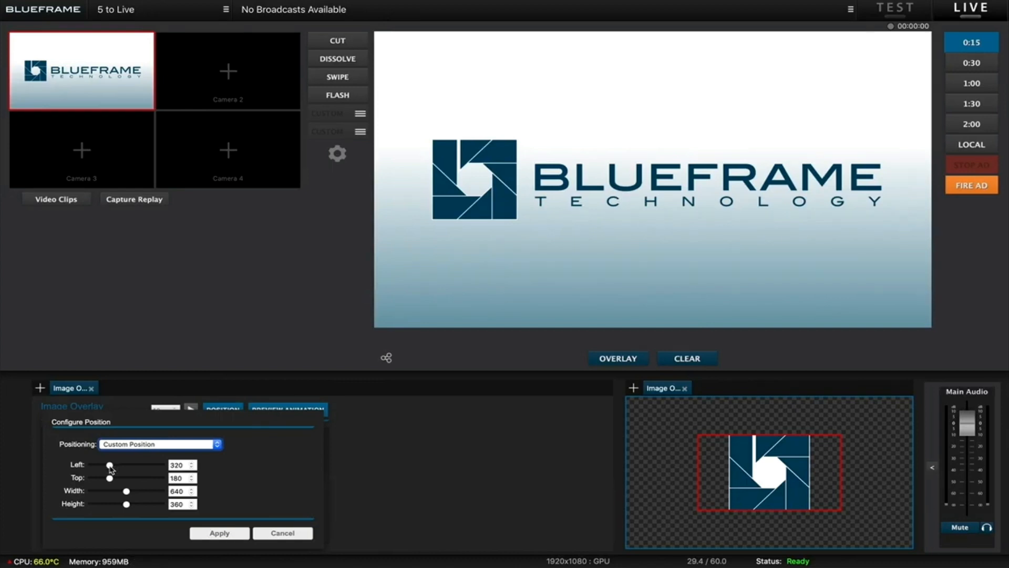
left_click_drag(109, 467, 101, 478)
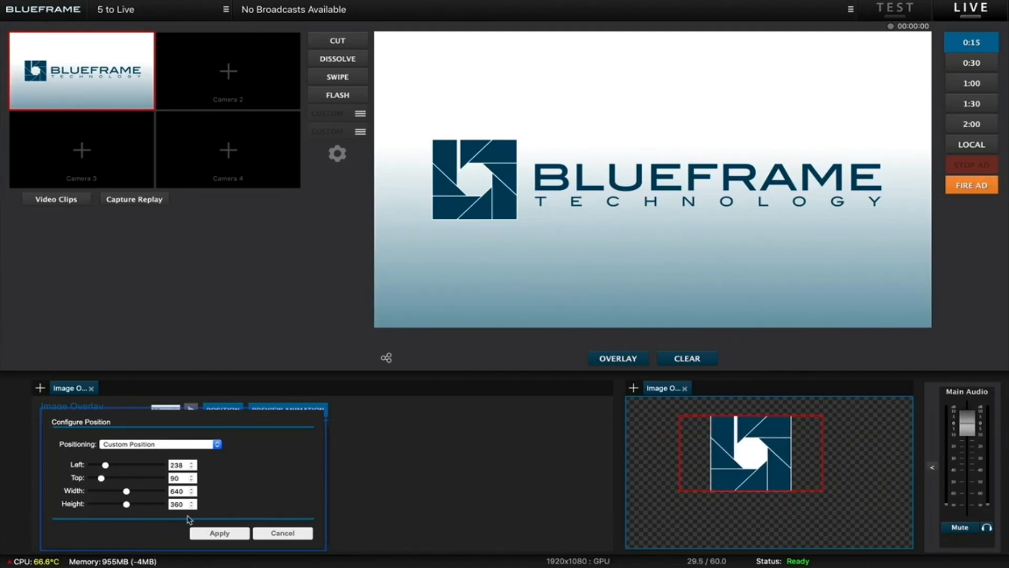
left_click(176, 448)
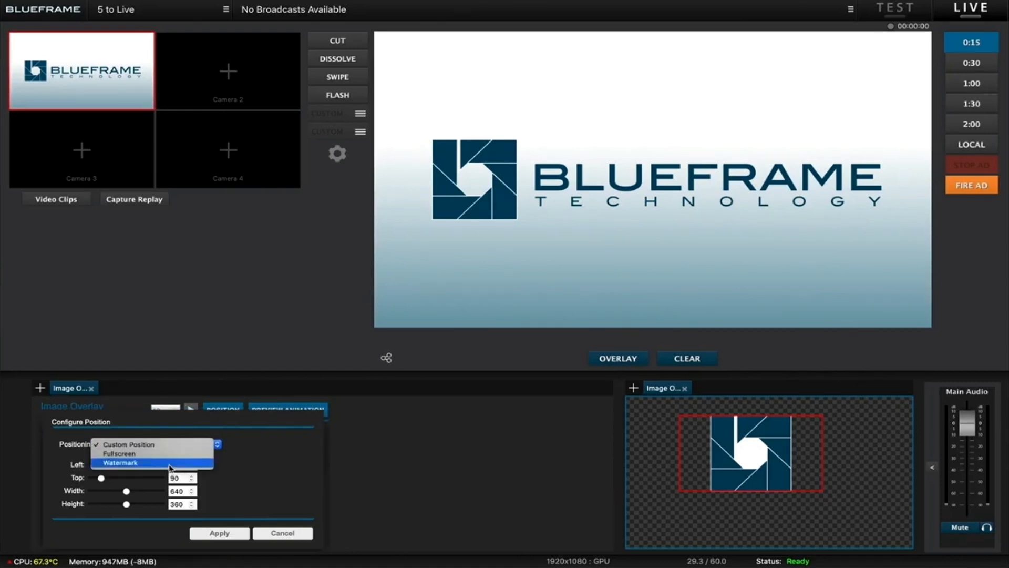
left_click(171, 463)
left_click(170, 445)
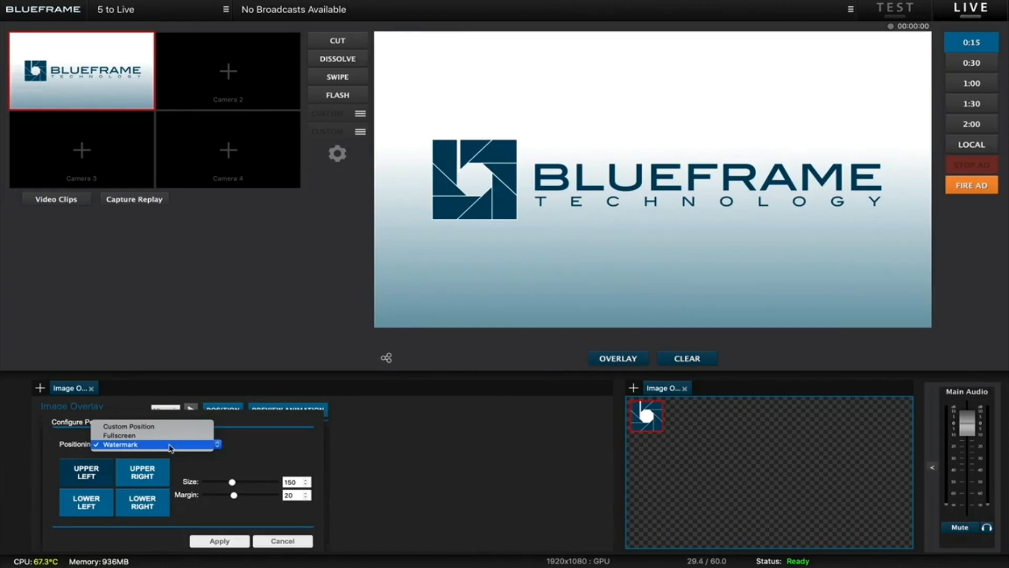
left_click(171, 447)
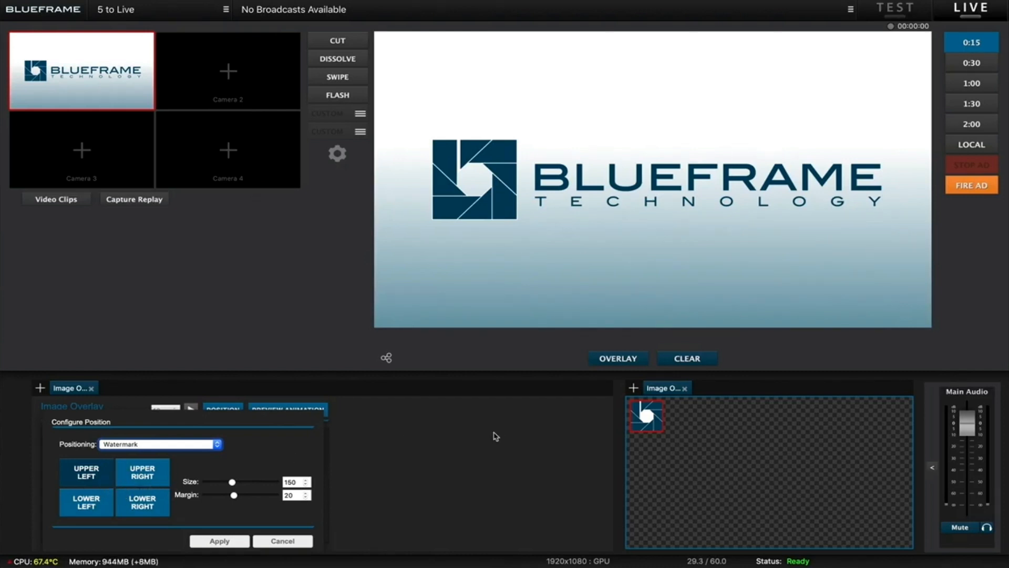
Step: Put the overlay on the program output and cycle the watermark through all four corners, ending in the upper left
left_click(616, 362)
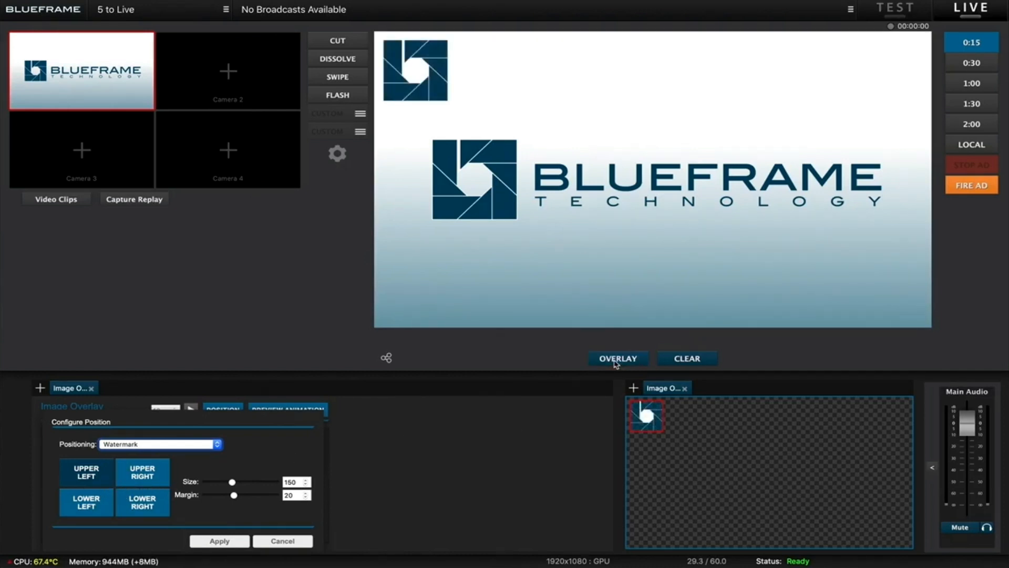
left_click(158, 476)
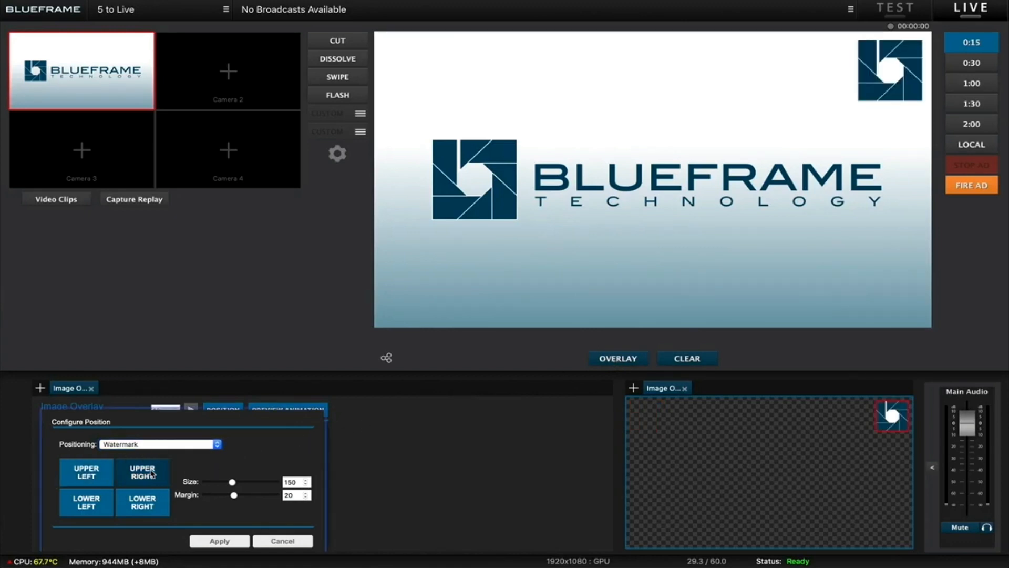
left_click(146, 505)
left_click(106, 503)
left_click(98, 479)
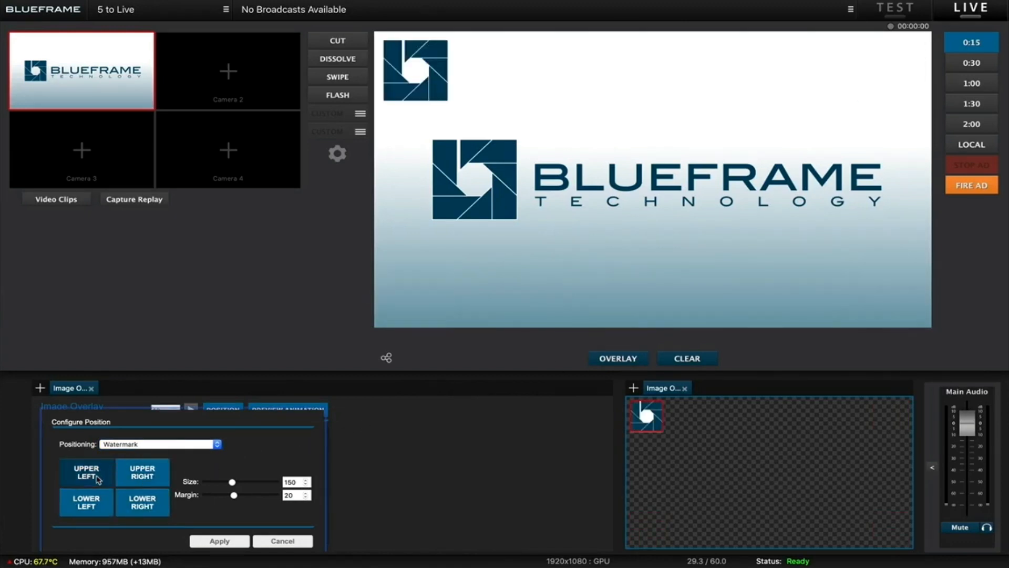
left_click(149, 485)
left_click(146, 510)
left_click(104, 505)
left_click(95, 479)
Step: Set the watermark's margin to 19 and its size to 85, and apply the position settings
mouse_move(234, 495)
left_mouse_down()
mouse_move(256, 500)
mouse_move(233, 496)
mouse_move(242, 483)
mouse_move(222, 485)
left_mouse_up()
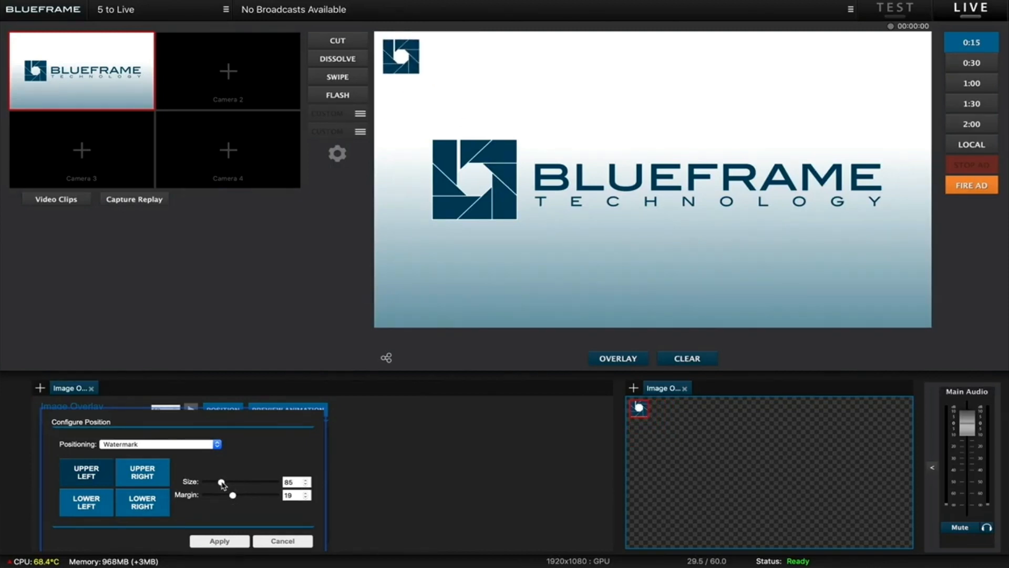
left_click(212, 541)
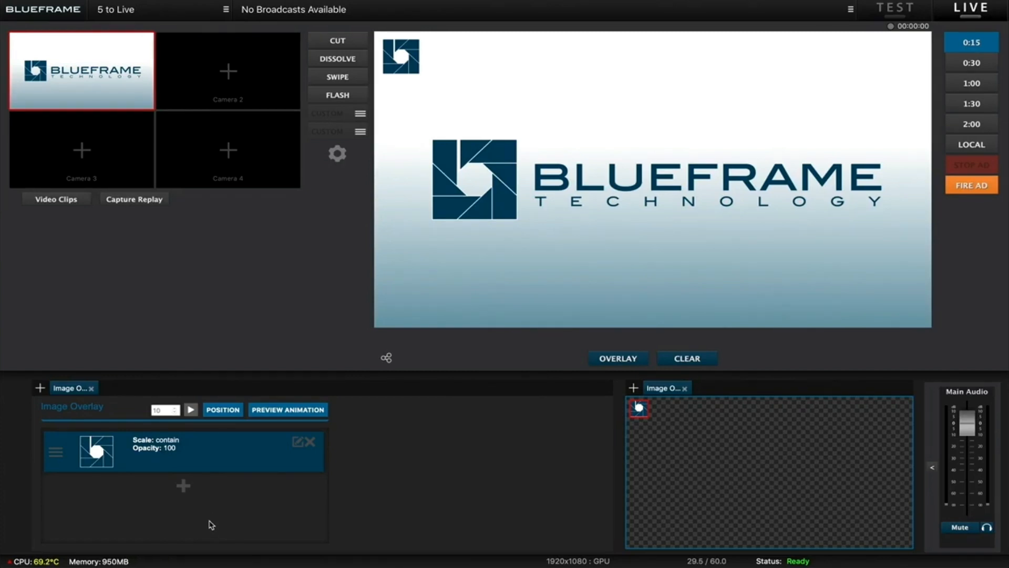
Step: Add 5ToLive-Logo.png from Downloads as a second custom image in the queue
left_click(187, 492)
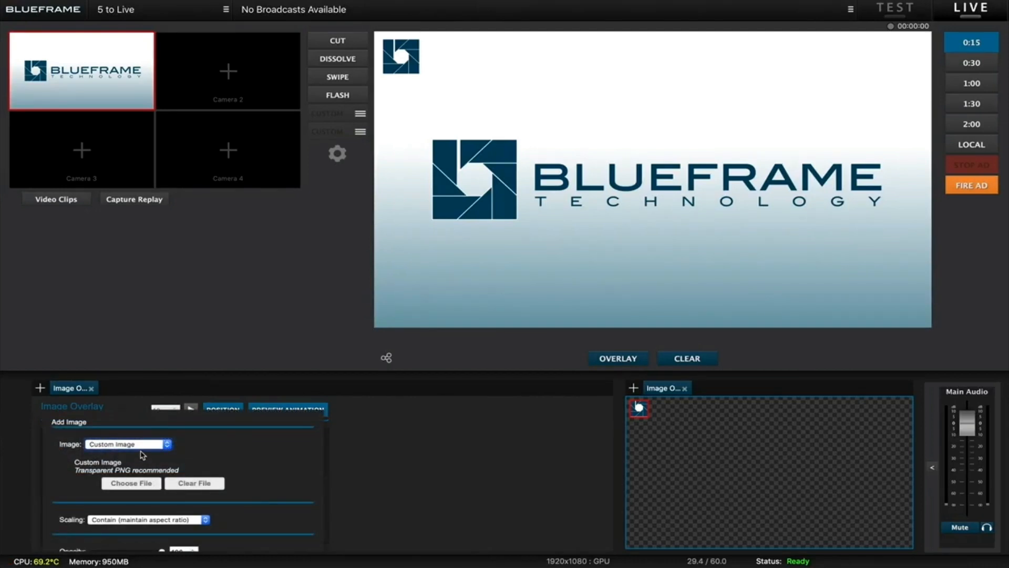
left_click(136, 484)
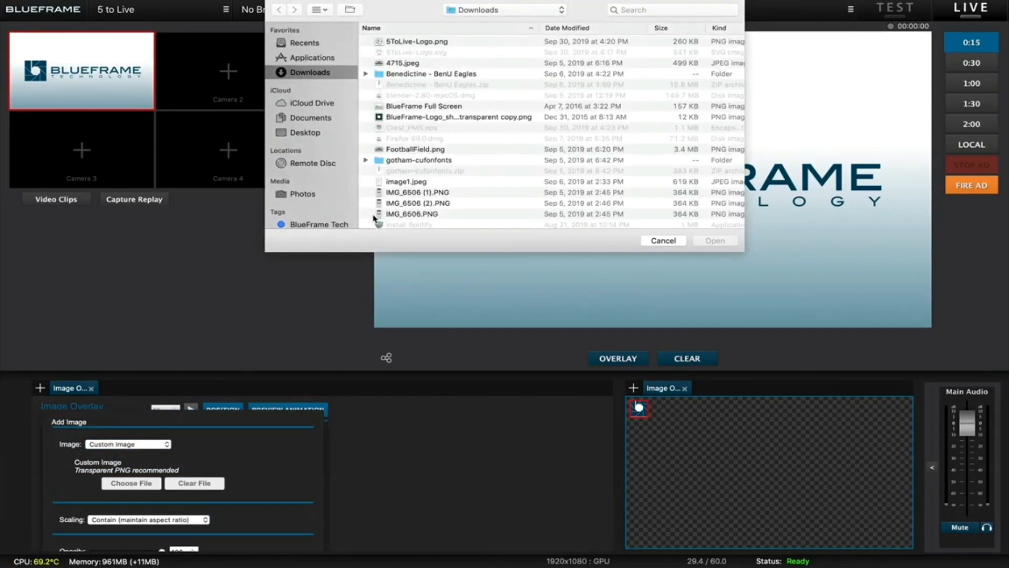
double_click(410, 46)
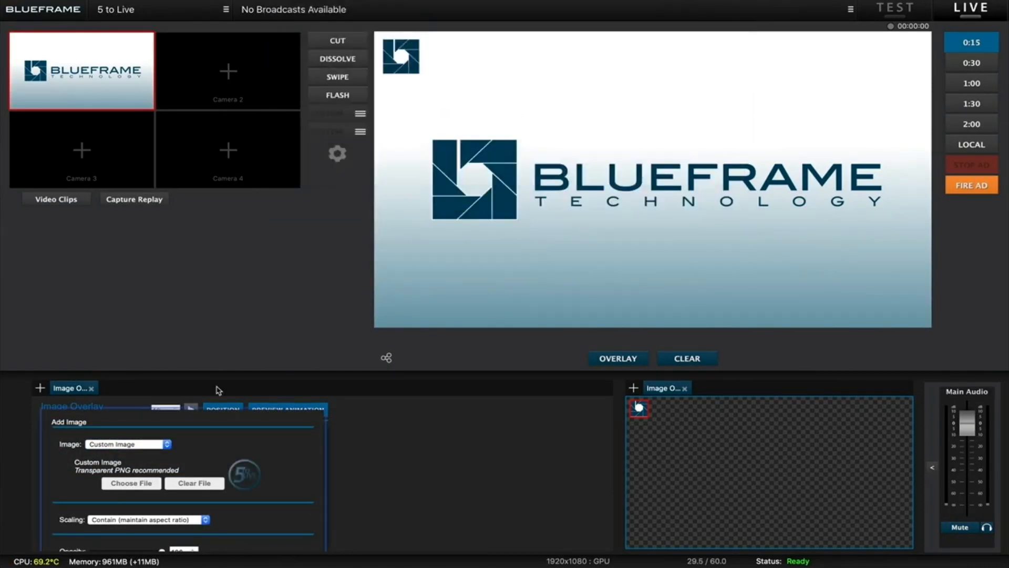
scroll(249, 452, "down", 3)
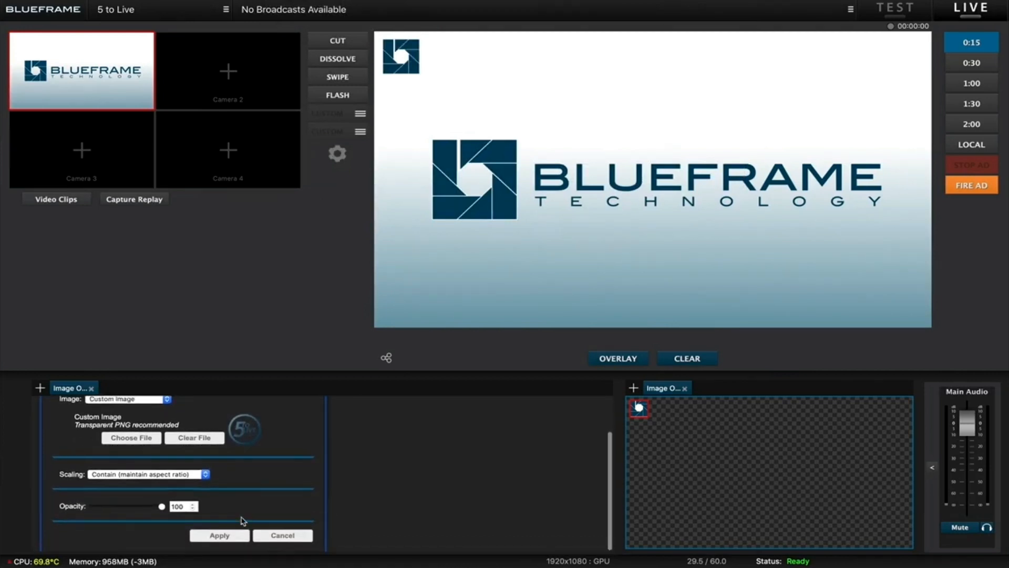
left_click(230, 536)
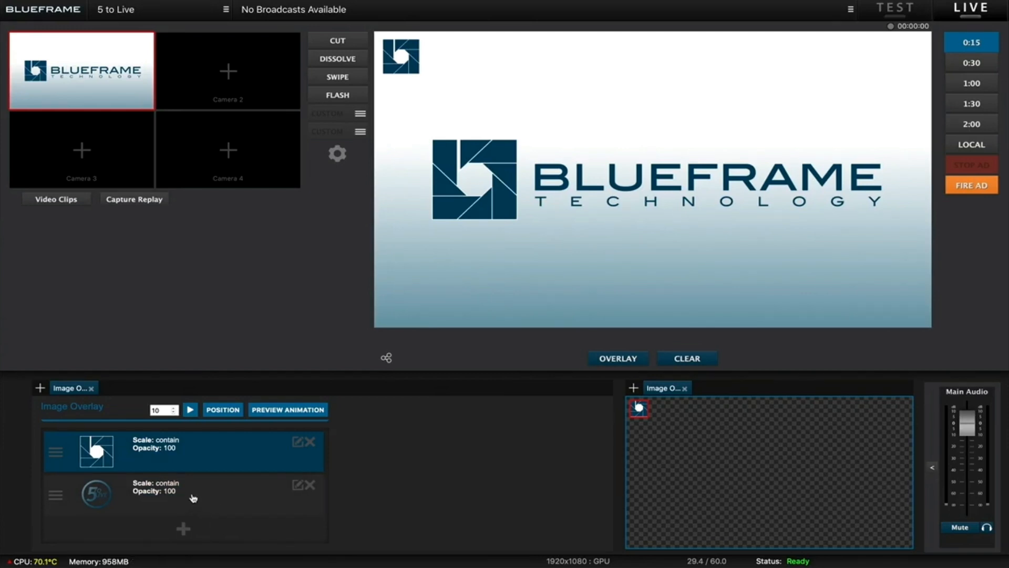
Step: Display the 5 to Live logo, set the queue's rotation interval to 3 and start the automatic image rotation
left_click(194, 498)
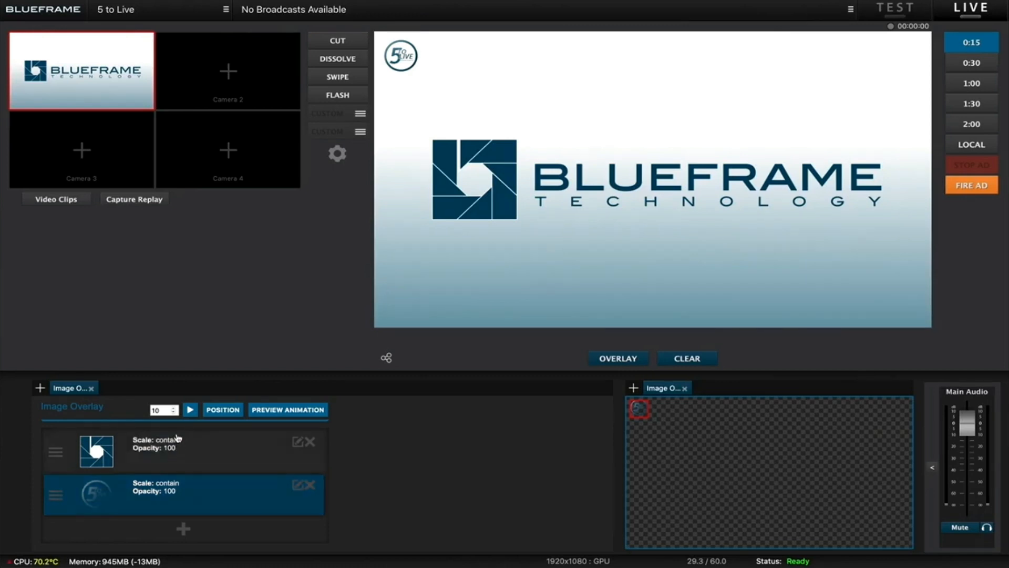
left_click(174, 413)
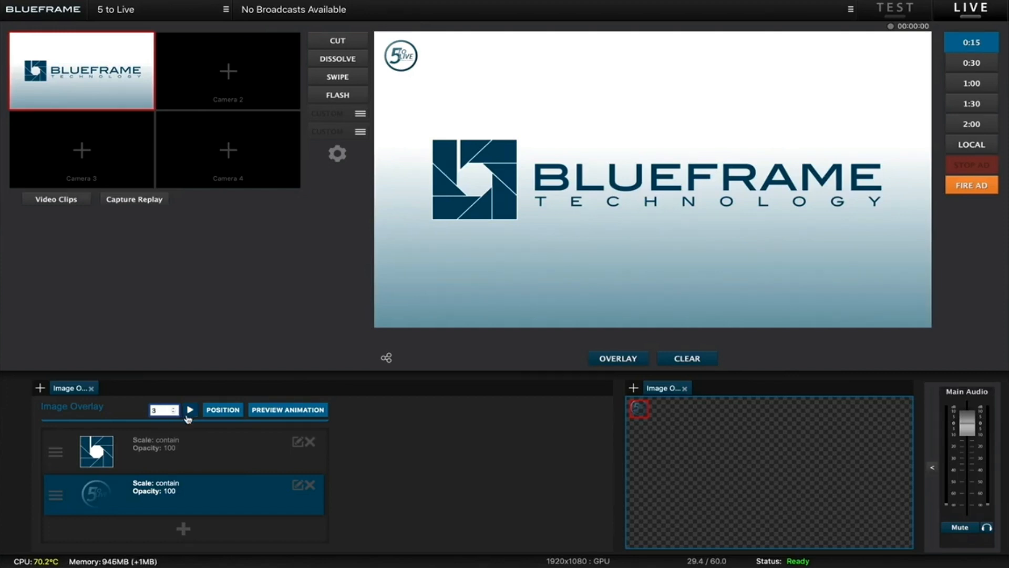
left_click(190, 416)
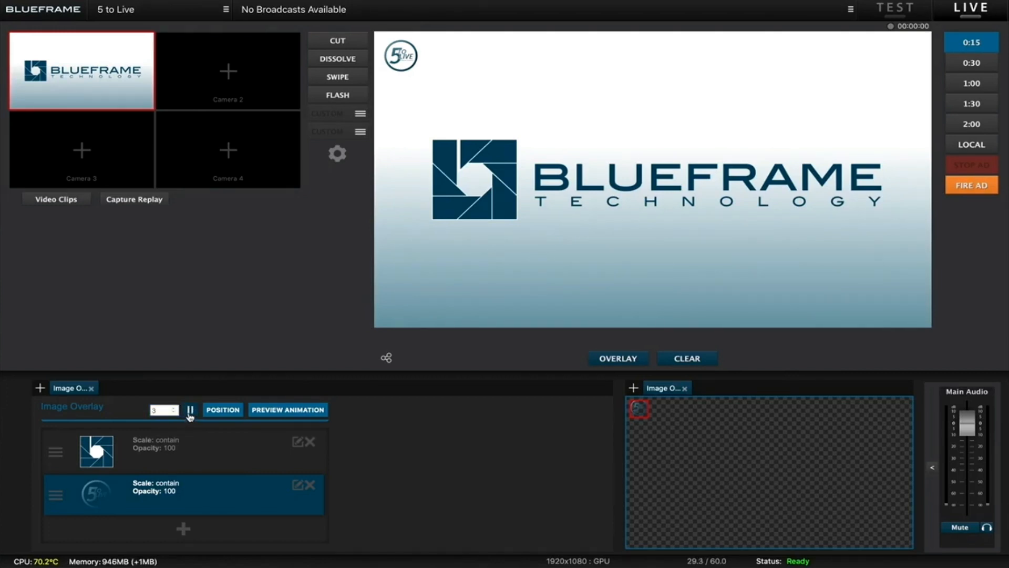